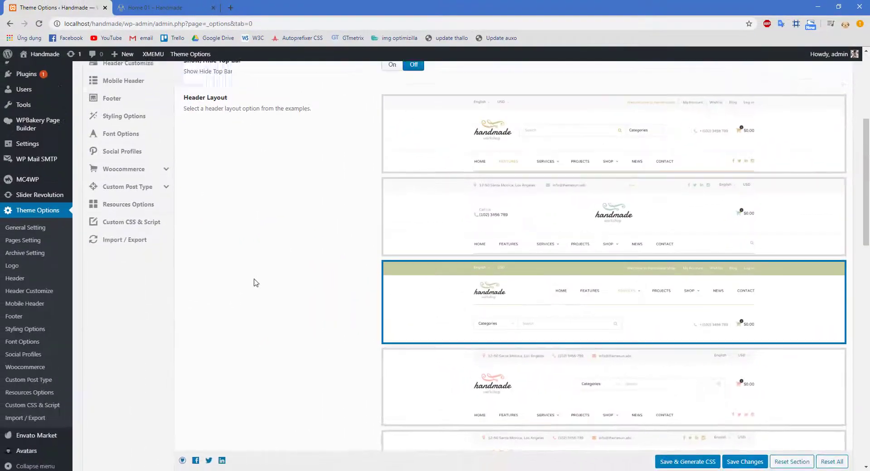
# Step: Enable Search Button above Social Profile in the Header Customize navigation, save with regenerated CSS, and check the reloaded Home 01 page
pyautogui.scroll(2, 254, 283)
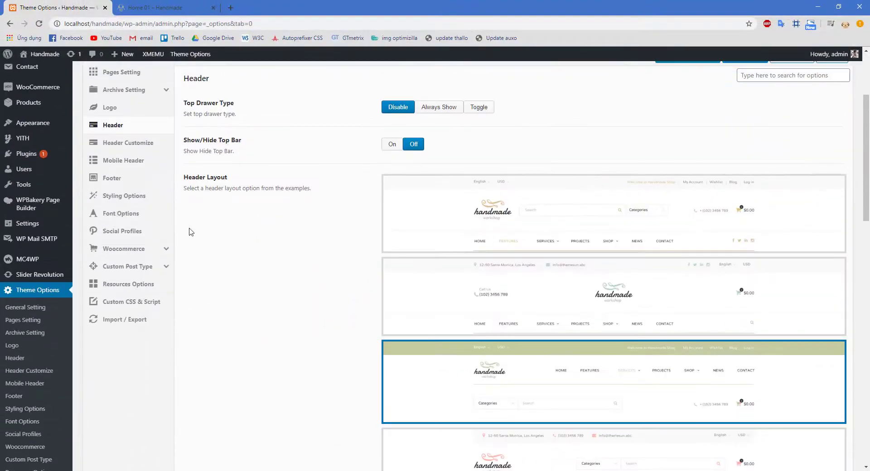
pyautogui.click(135, 143)
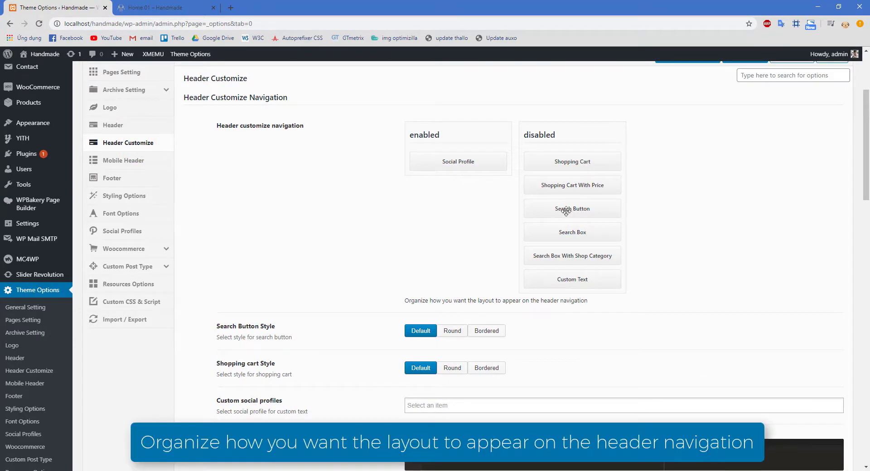
pyautogui.moveTo(568, 210); pyautogui.dragTo(458, 156)
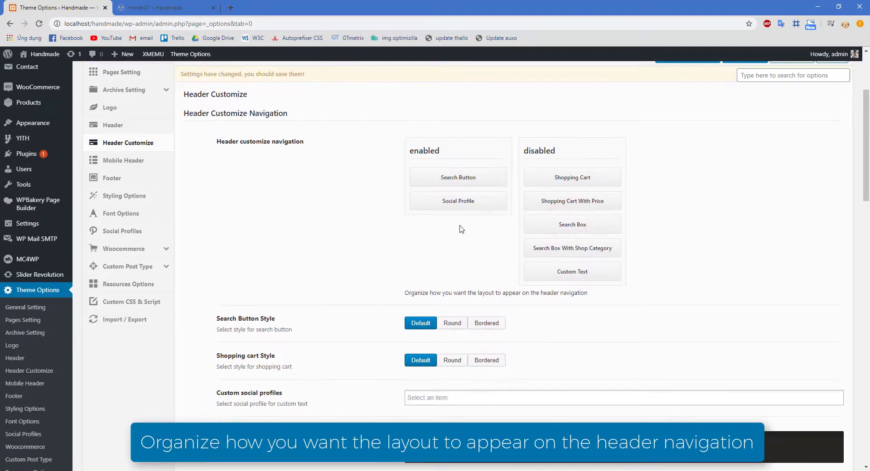
pyautogui.scroll(2, 633, 193)
pyautogui.click(675, 146)
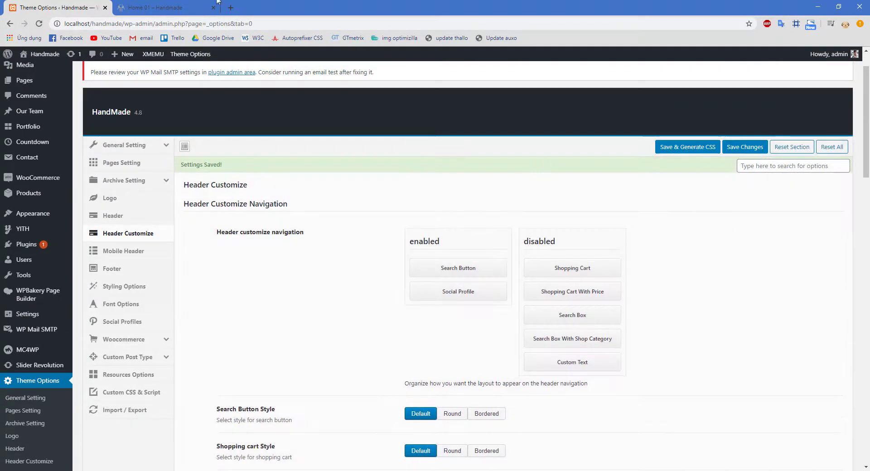
pyautogui.click(157, 6)
pyautogui.press('F5')
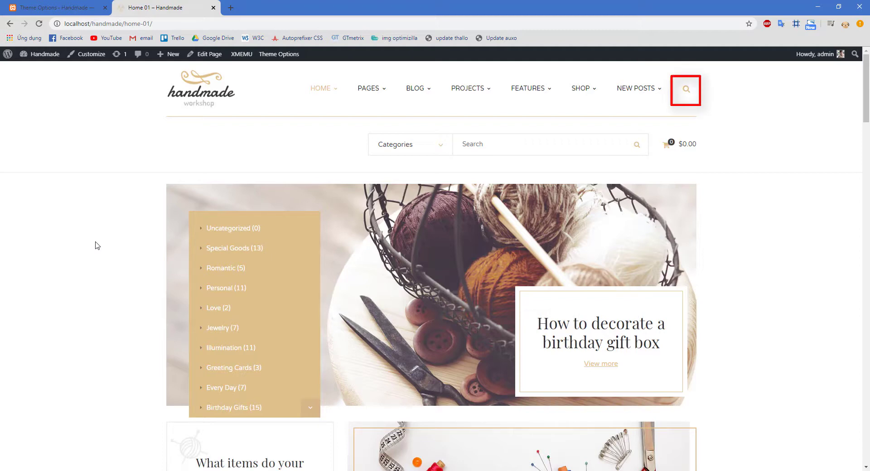
pyautogui.click(68, 7)
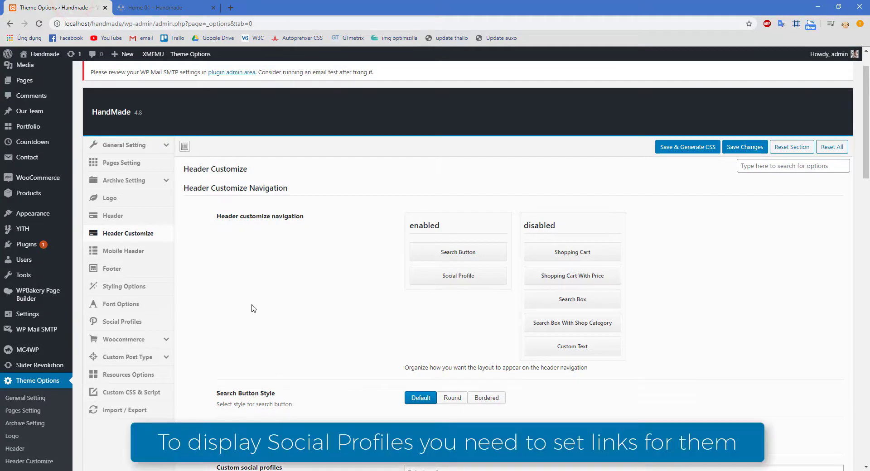
pyautogui.click(129, 323)
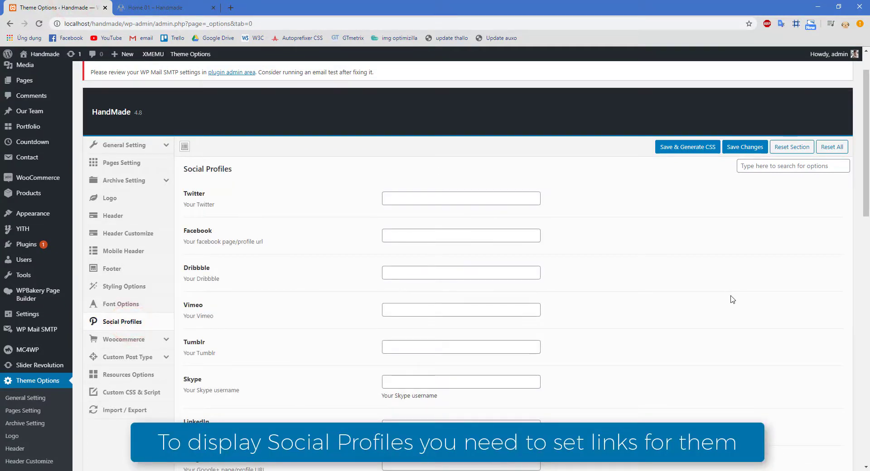
pyautogui.click(427, 197)
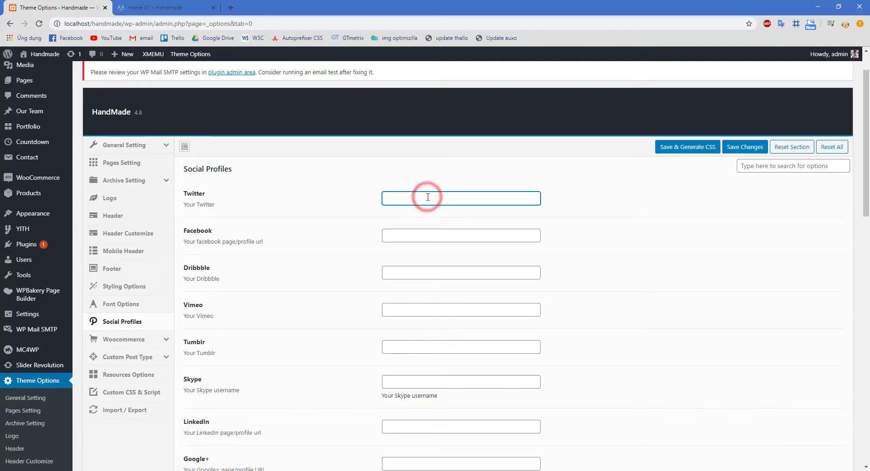
pyautogui.write('@g5them')
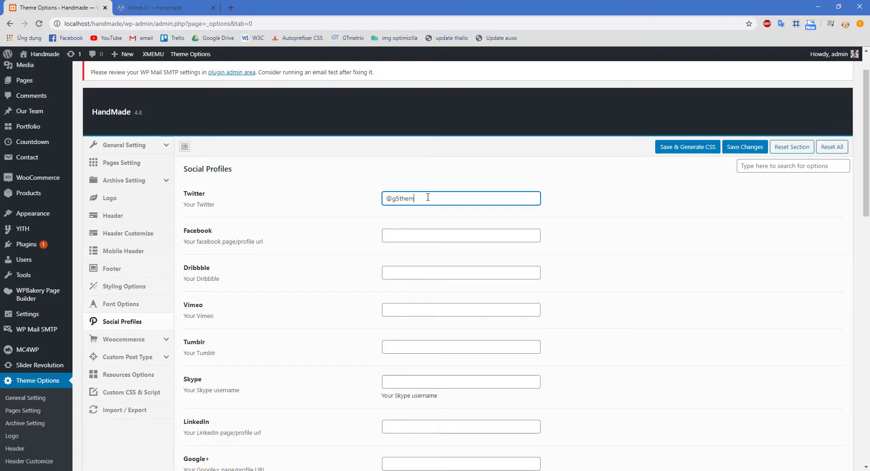
pyautogui.write('e')
pyautogui.click(420, 241)
pyautogui.write('#')
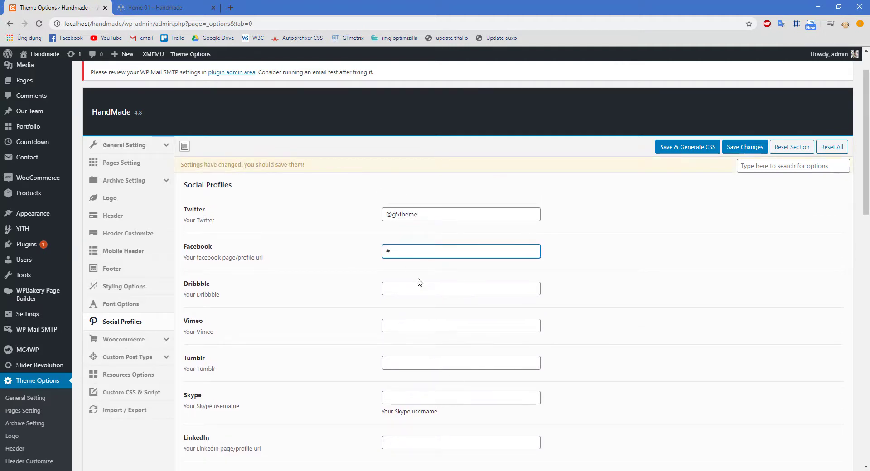
pyautogui.click(683, 148)
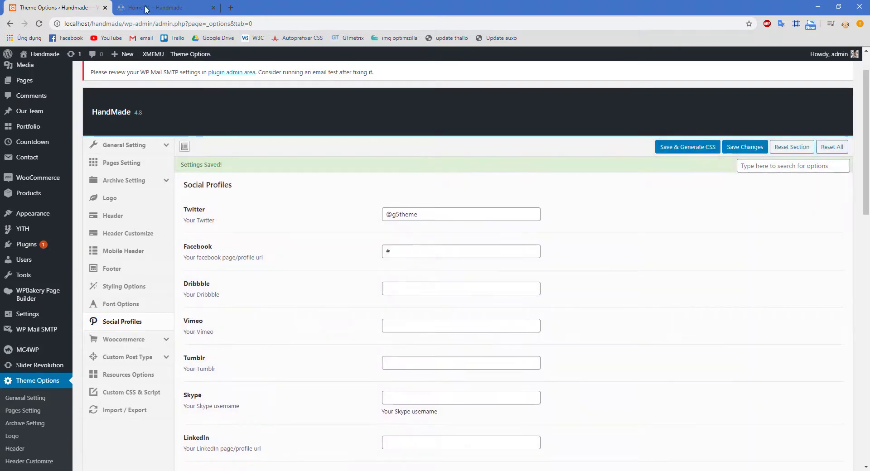
pyautogui.click(136, 7)
pyautogui.press('F5')
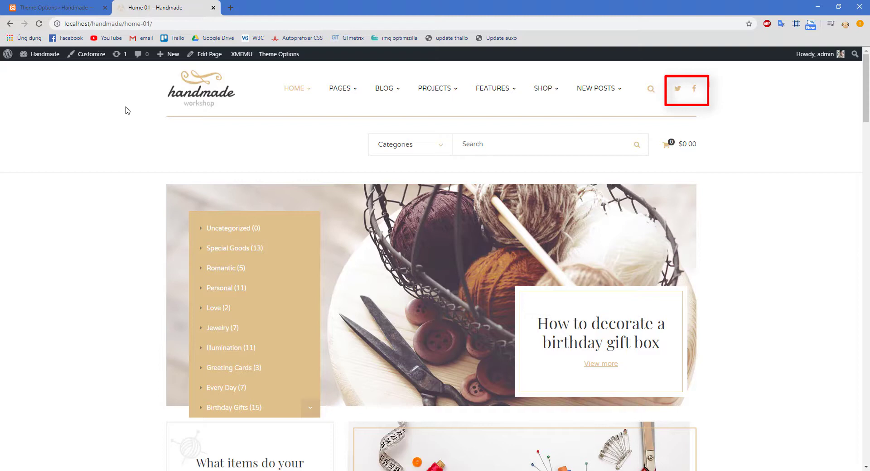
# Step: Set the Header Customize navigation's search button style to Round, save with regenerated CSS, and check it on the reloaded Home 01 page
pyautogui.click(53, 6)
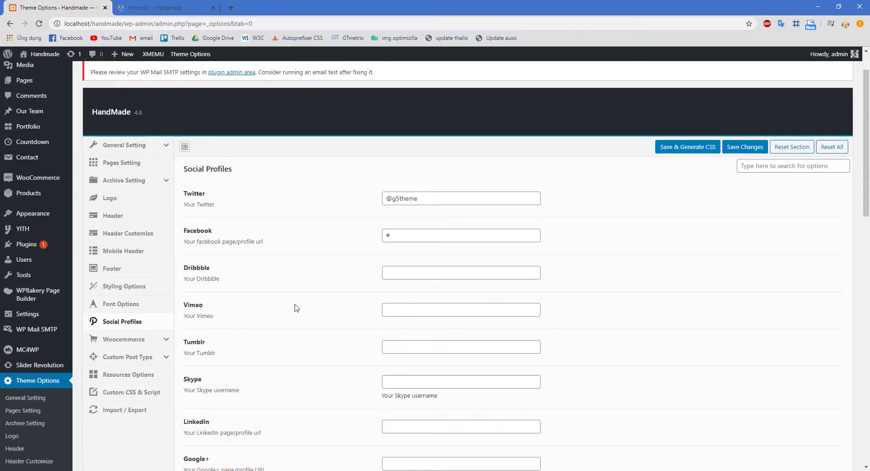
pyautogui.click(146, 237)
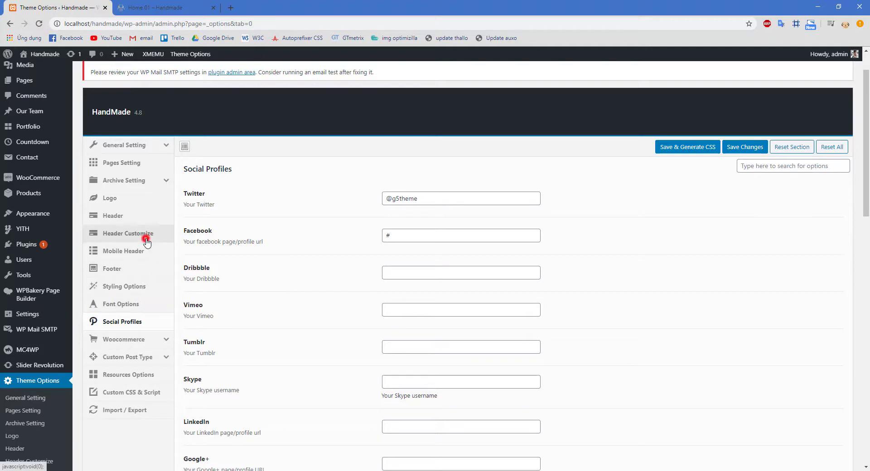
pyautogui.scroll(-3, 834, 279)
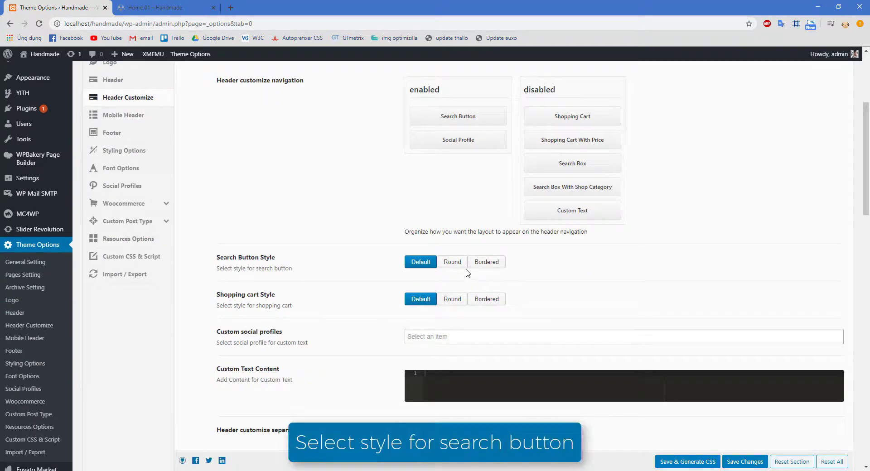
pyautogui.click(452, 262)
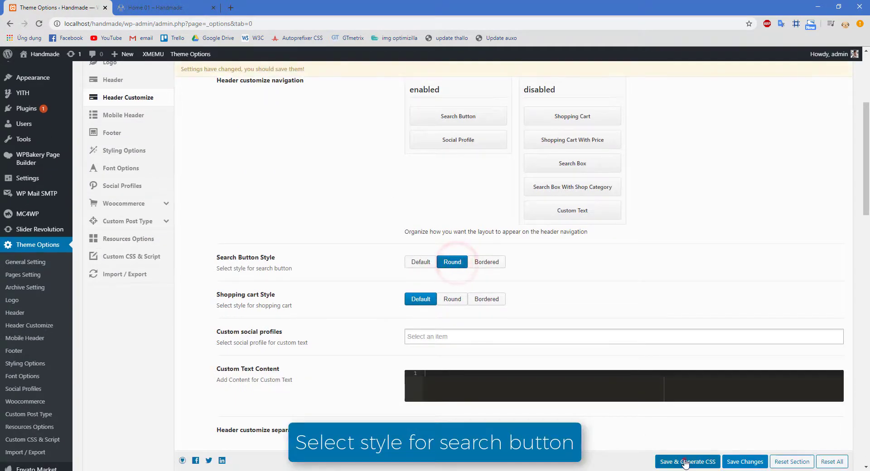
pyautogui.click(685, 462)
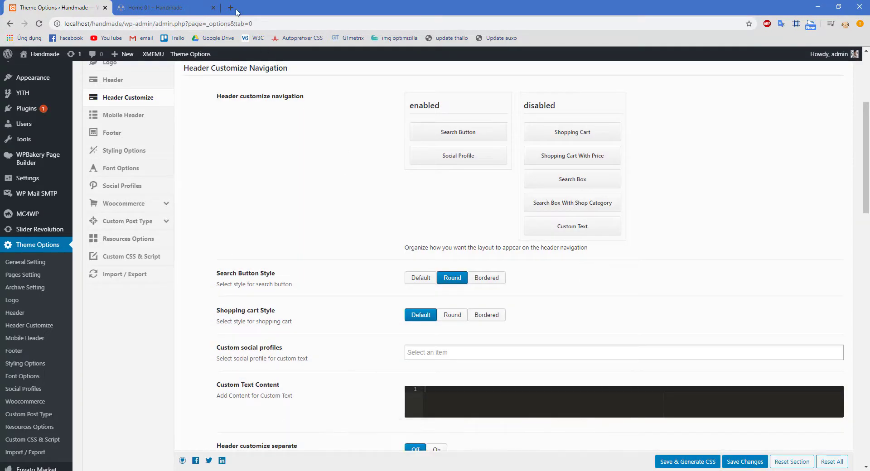
pyautogui.click(190, 8)
pyautogui.press('F5')
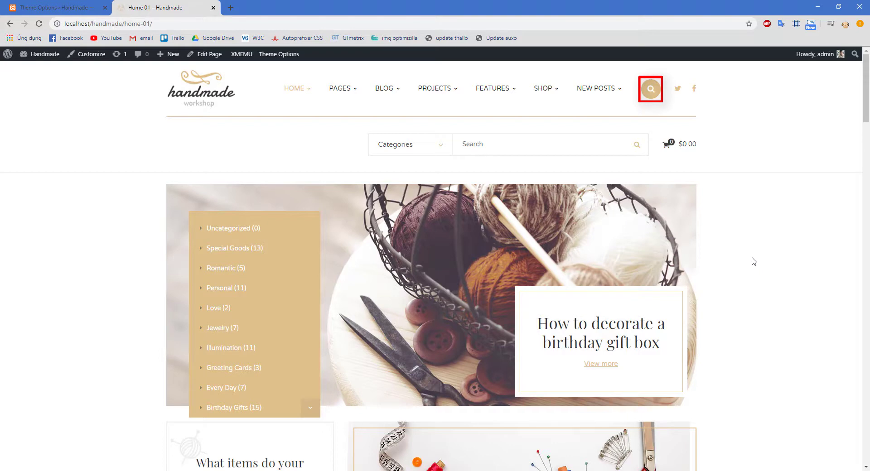
# Step: Set the navigation's search button style to Bordered, save with regenerated CSS, and check it on the reloaded Home 01 page
pyautogui.click(65, 7)
pyautogui.click(489, 261)
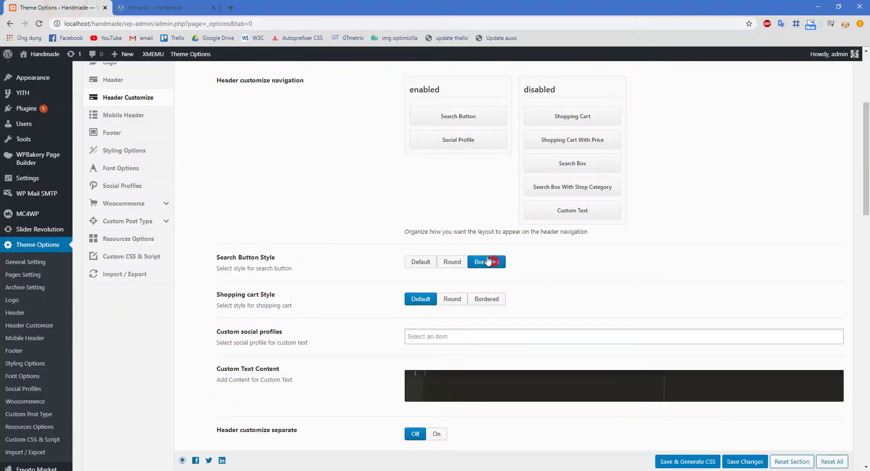
pyautogui.click(696, 462)
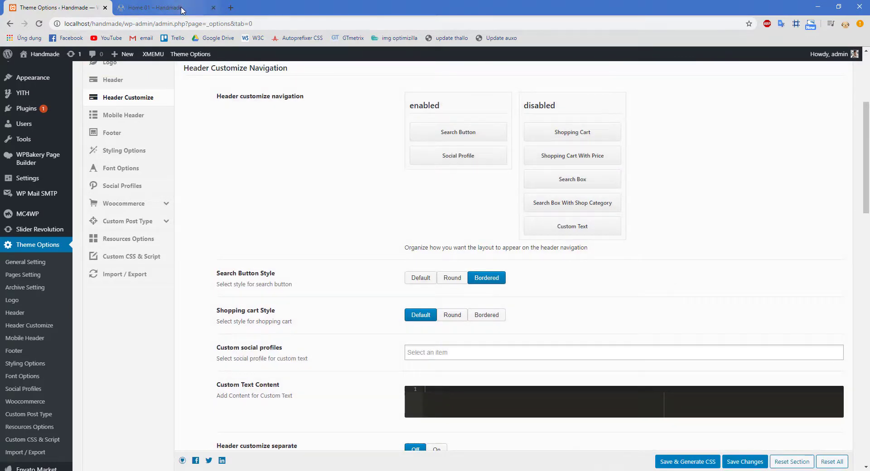
pyautogui.click(180, 8)
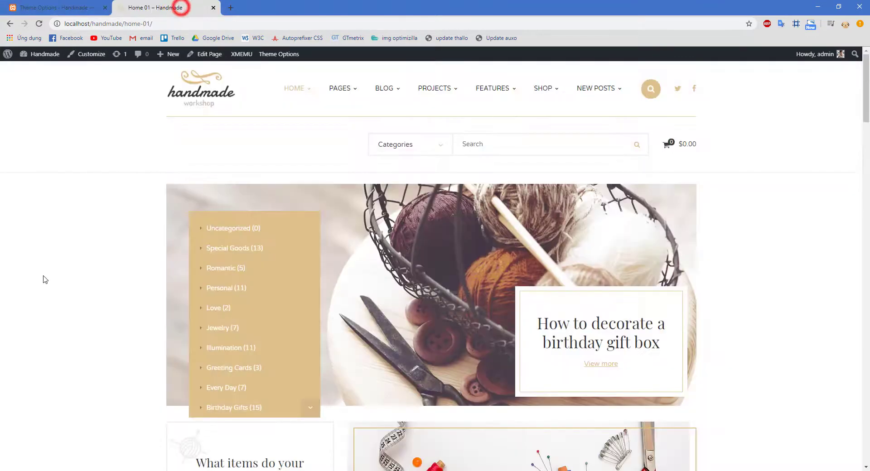
pyautogui.press('F5')
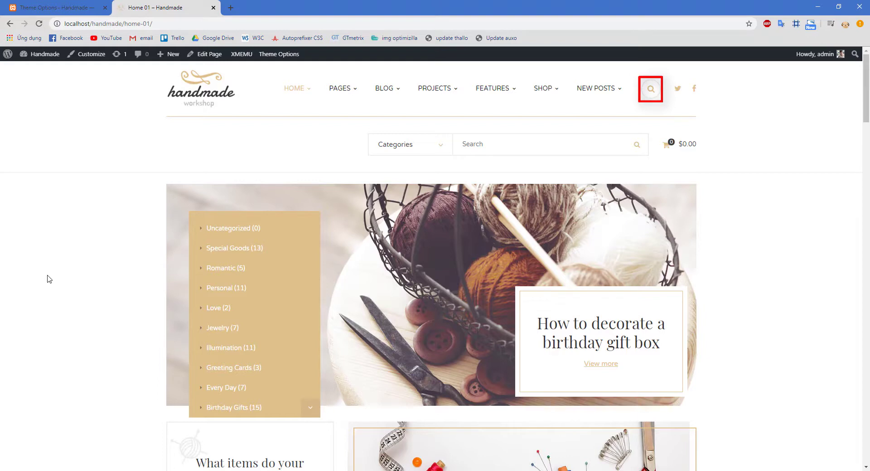
# Step: Disable Social Profile in the header customize navigation and enable Shopping Cart above Search Button
pyautogui.click(47, 2)
pyautogui.click(449, 139)
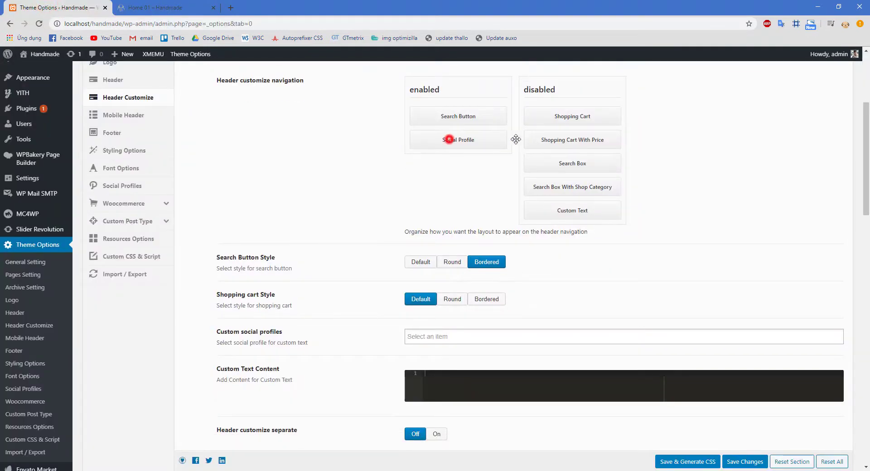
pyautogui.moveTo(516, 140); pyautogui.dragTo(479, 113)
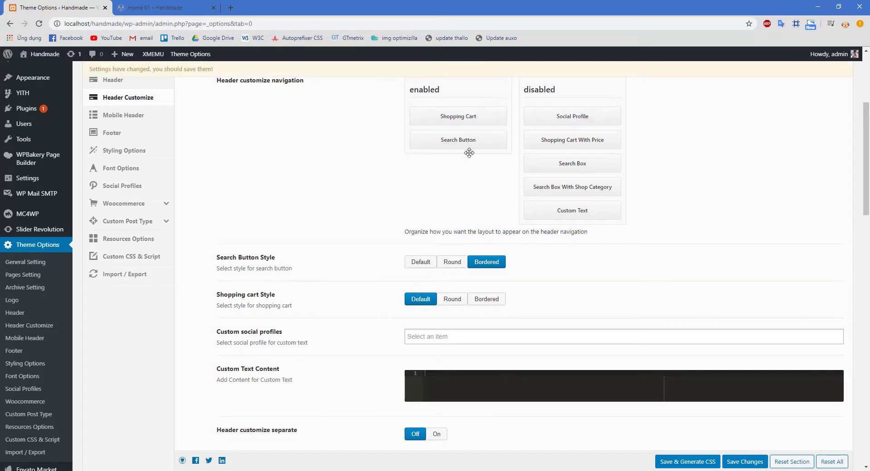
# Step: Set the shopping cart style to Round, save with regenerated CSS, and check the cart icon on the reloaded Home 01 page
pyautogui.click(445, 300)
pyautogui.click(670, 461)
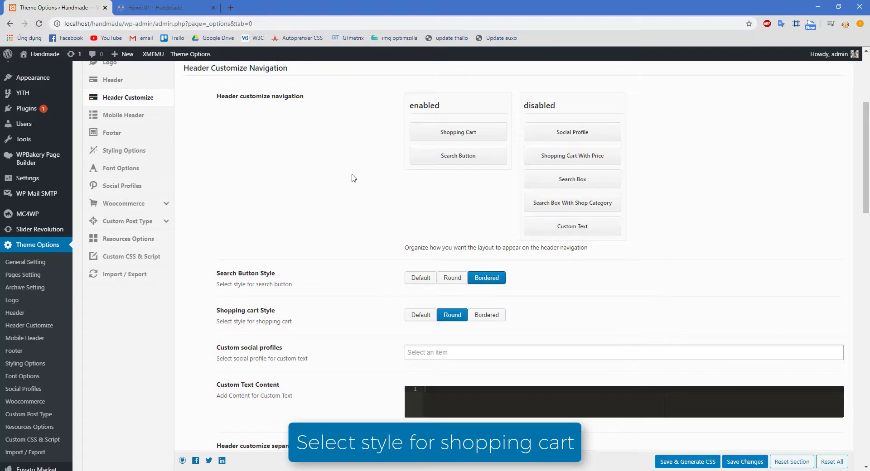
pyautogui.click(168, 7)
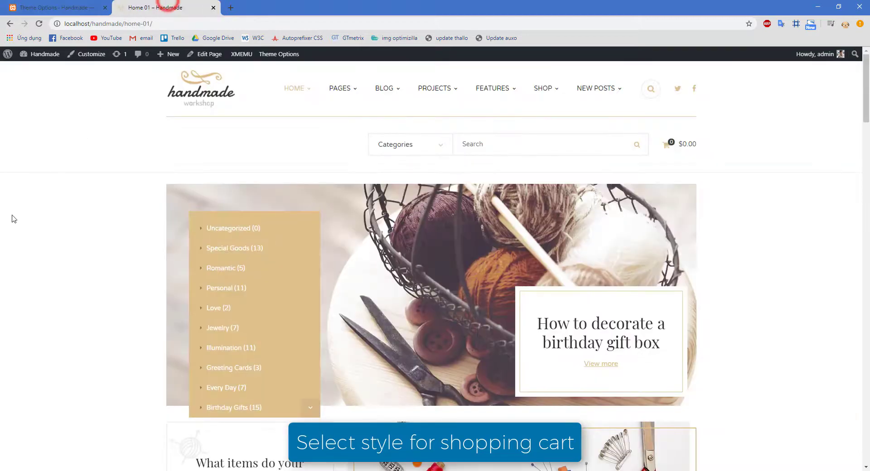
pyautogui.press('F5')
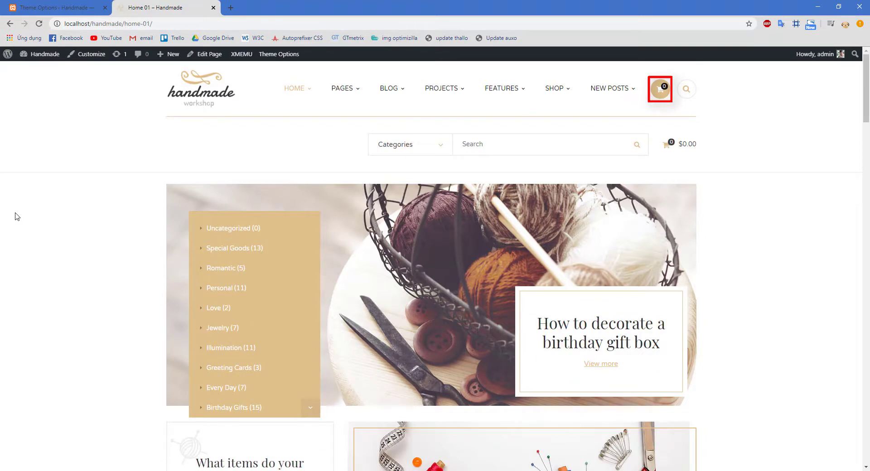
# Step: Set the shopping cart style to Bordered, save with regenerated CSS, and check the cart icon on the Home 01 page
pyautogui.click(20, 9)
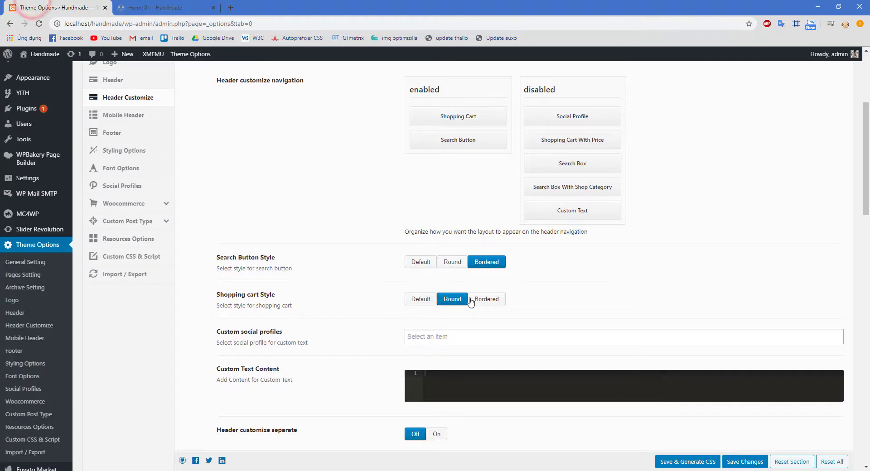
pyautogui.click(471, 301)
pyautogui.click(707, 462)
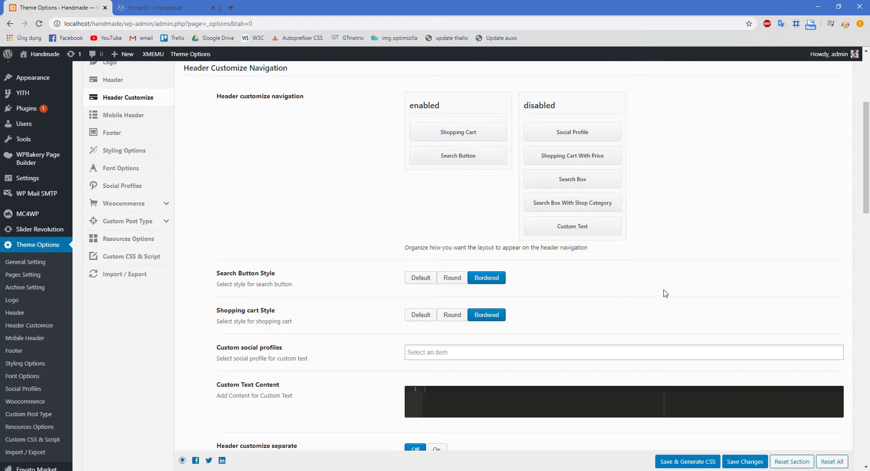
pyautogui.click(177, 6)
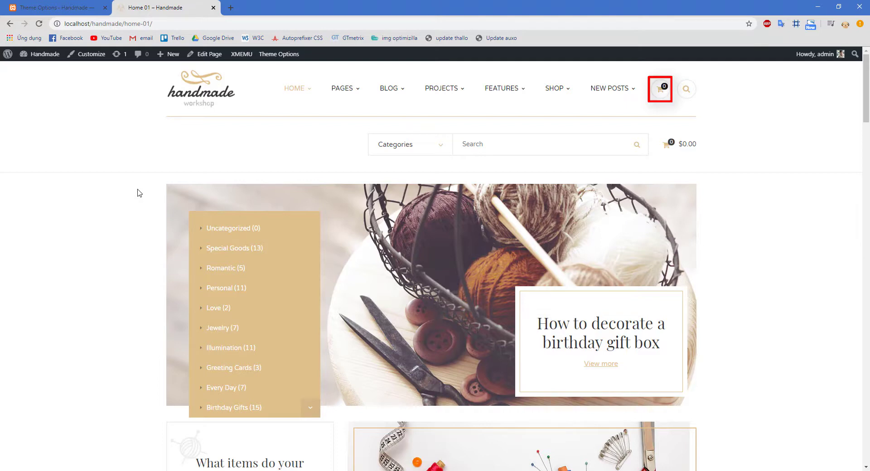
# Step: Replace Search Button with Social Profile above Shopping Cart, select Facebook as custom social profile, then save with regenerated CSS and check Home 01
pyautogui.click(42, 7)
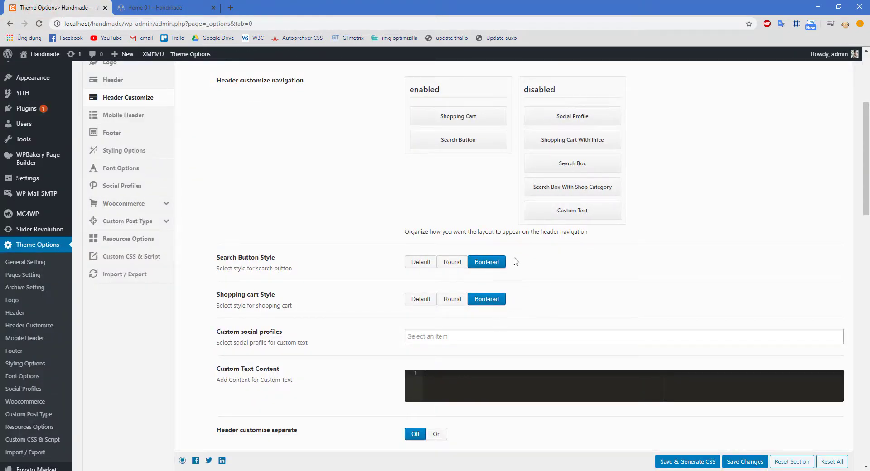
pyautogui.moveTo(456, 140); pyautogui.dragTo(462, 118)
pyautogui.click(444, 336)
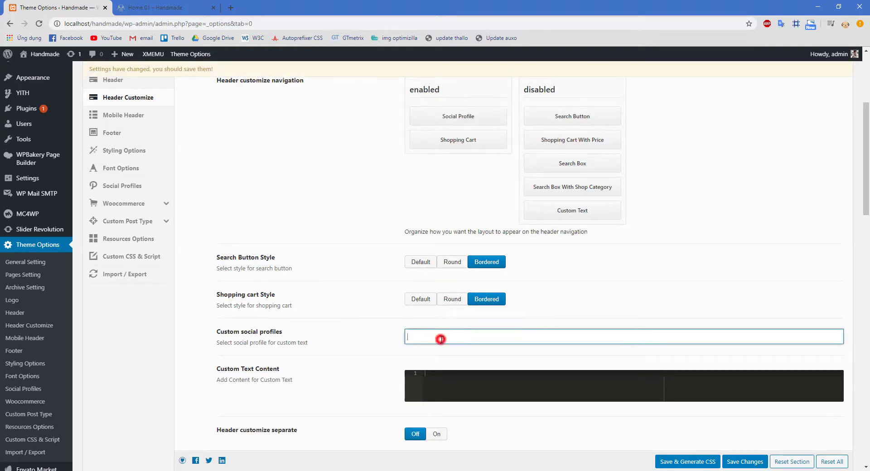
pyautogui.click(435, 366)
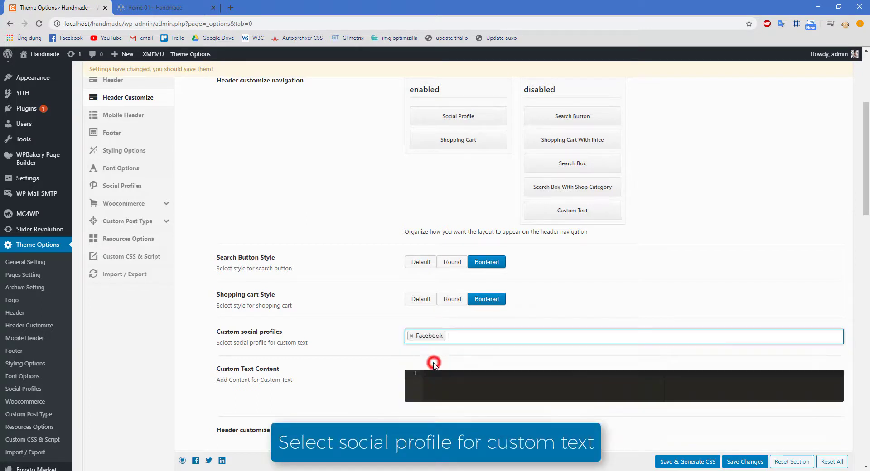
pyautogui.click(670, 462)
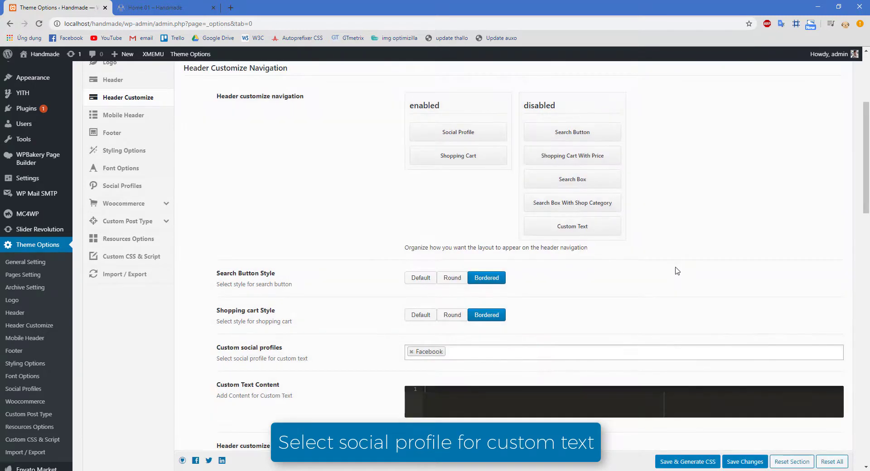
pyautogui.click(154, 8)
pyautogui.press('F5')
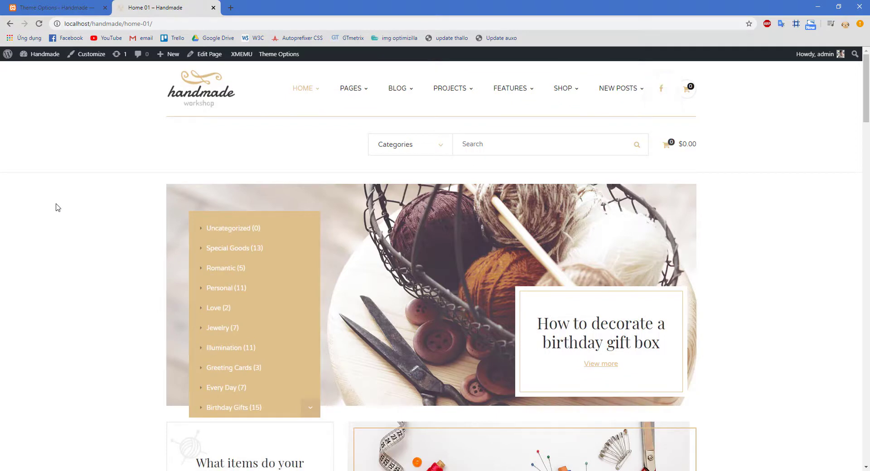
# Step: In the Theme Options header customize navigation, disable Shopping Cart and enable Custom Text above Social Profile
pyautogui.click(55, 4)
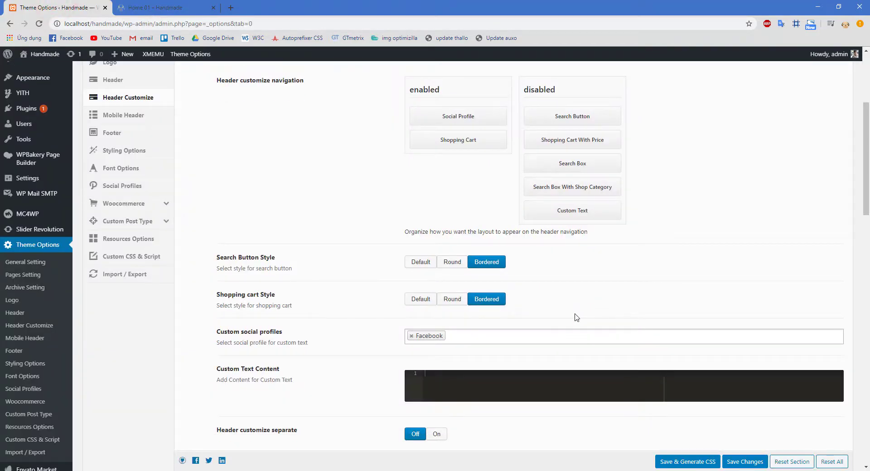
pyautogui.moveTo(465, 141); pyautogui.dragTo(549, 129)
pyautogui.moveTo(581, 235); pyautogui.dragTo(473, 121)
# Step: Set the navigation's custom text content to <h2>Hello</h2>, save with regenerated CSS, and check it on the reloaded Home 01 page
pyautogui.click(452, 380)
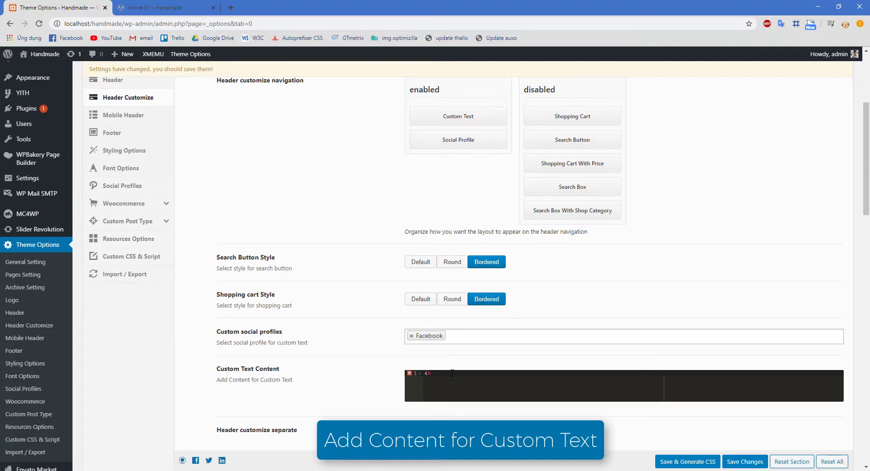
pyautogui.write('<h2>')
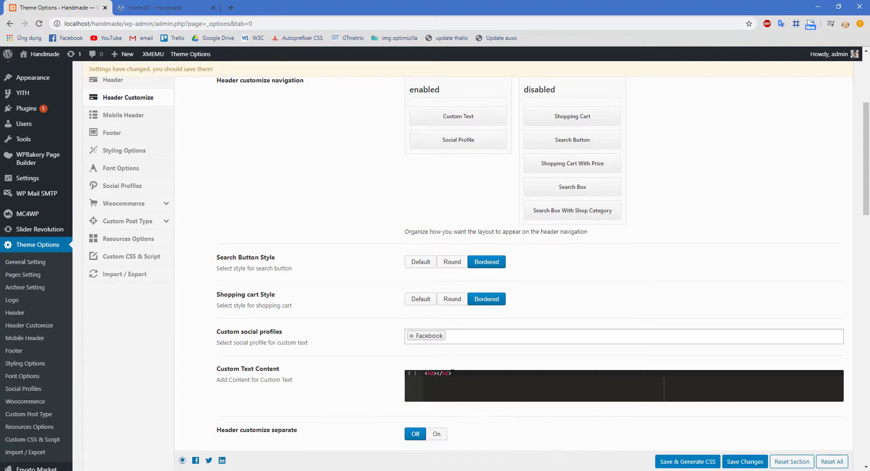
pyautogui.write('Hello')
pyautogui.click(685, 462)
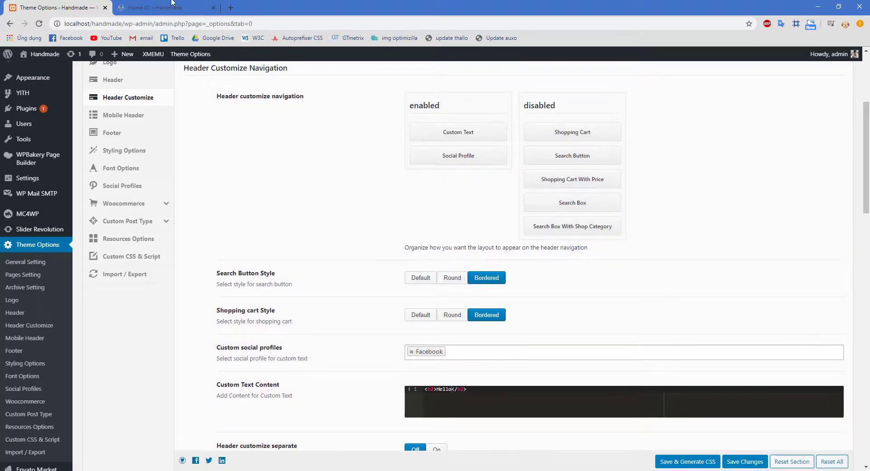
pyautogui.click(166, 8)
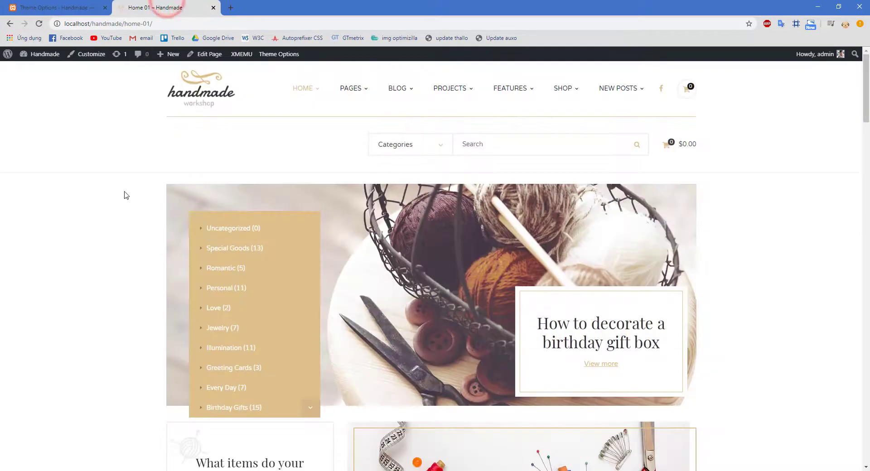
pyautogui.press('F5')
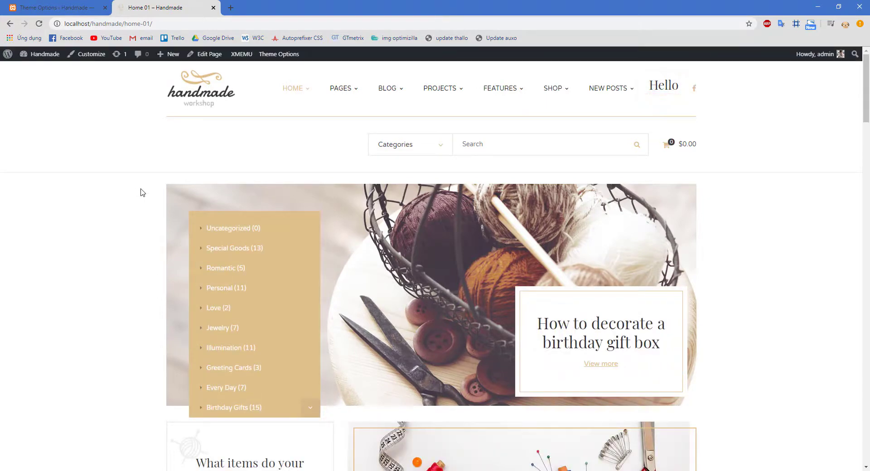
# Step: Turn on Header customize separate for the header navigation, save with regenerated CSS, and check the separator on the reloaded Home 01 page
pyautogui.click(50, 6)
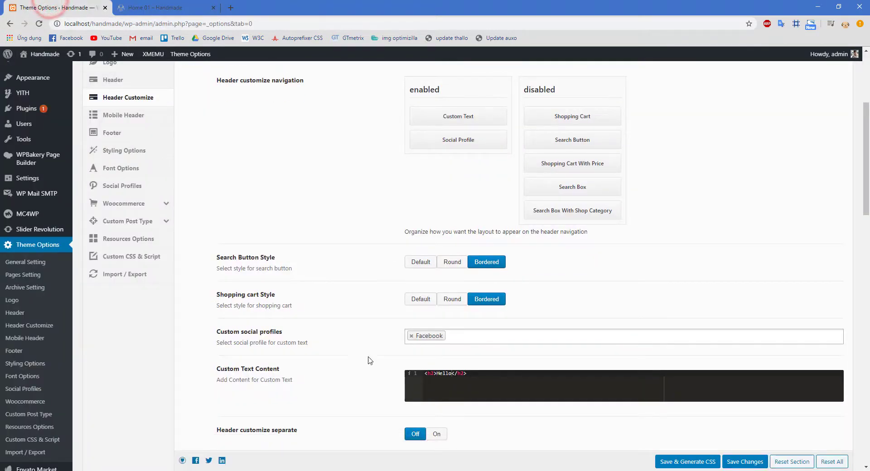
pyautogui.click(434, 435)
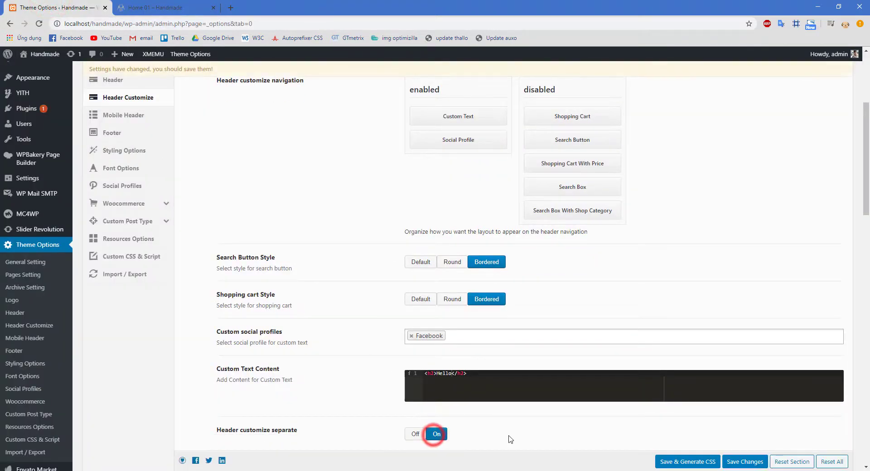
pyautogui.scroll(-3, 575, 398)
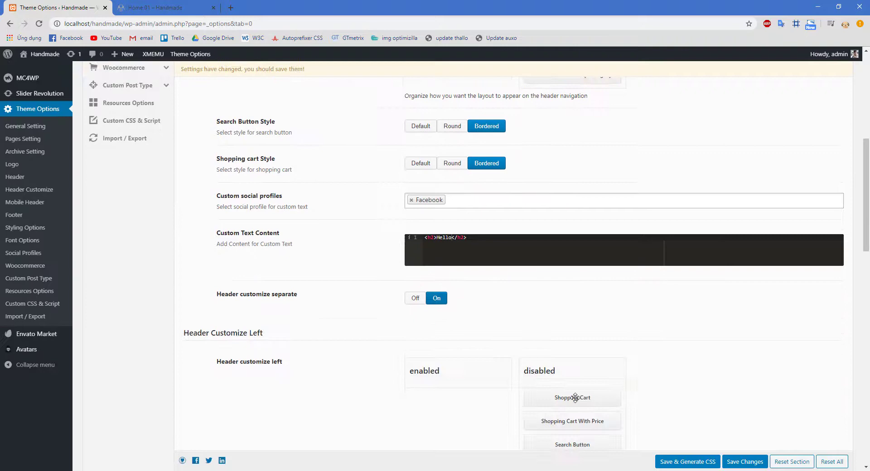
pyautogui.click(675, 462)
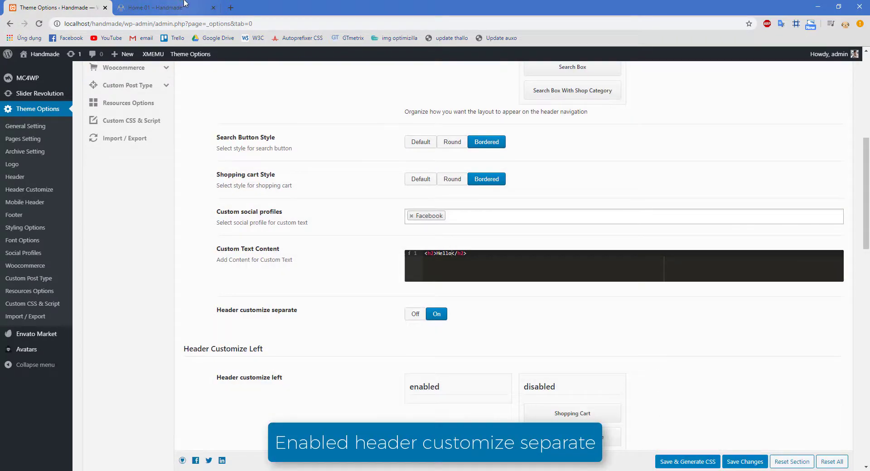
pyautogui.click(182, 6)
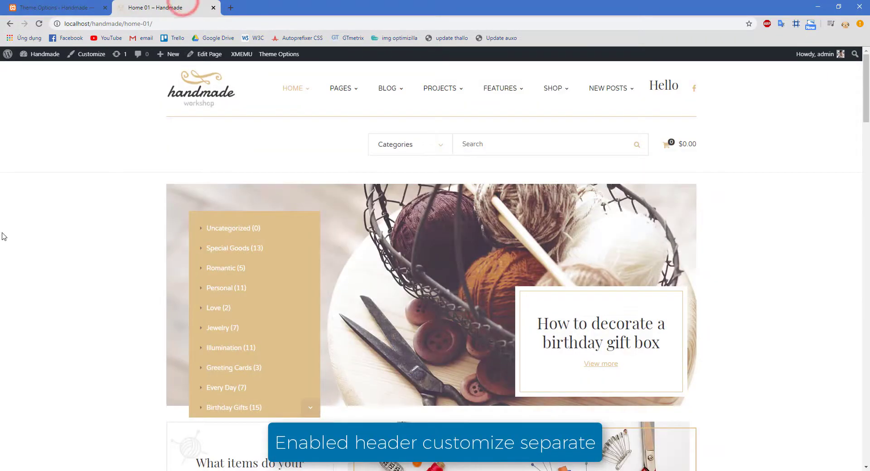
pyautogui.press('F5')
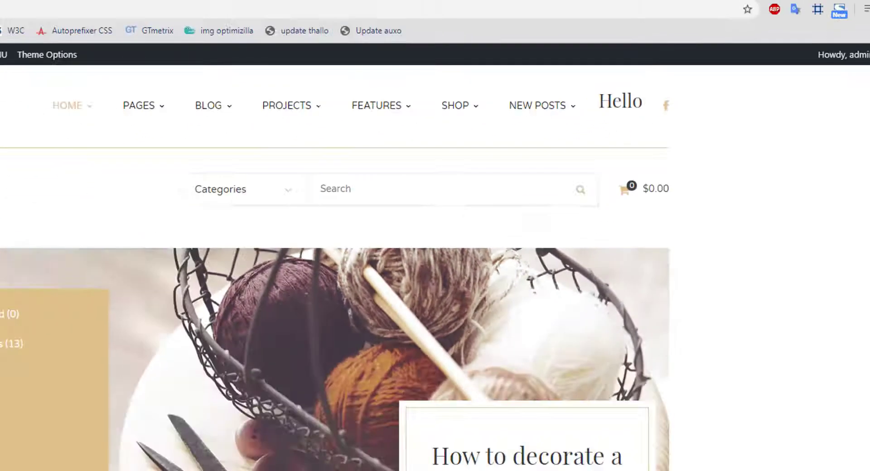
# Step: Enable Shopping Cart above Search Button in header customize left, save with regenerated CSS, and check the reloaded Home 01 page
pyautogui.click(54, 7)
pyautogui.scroll(-4, 551, 325)
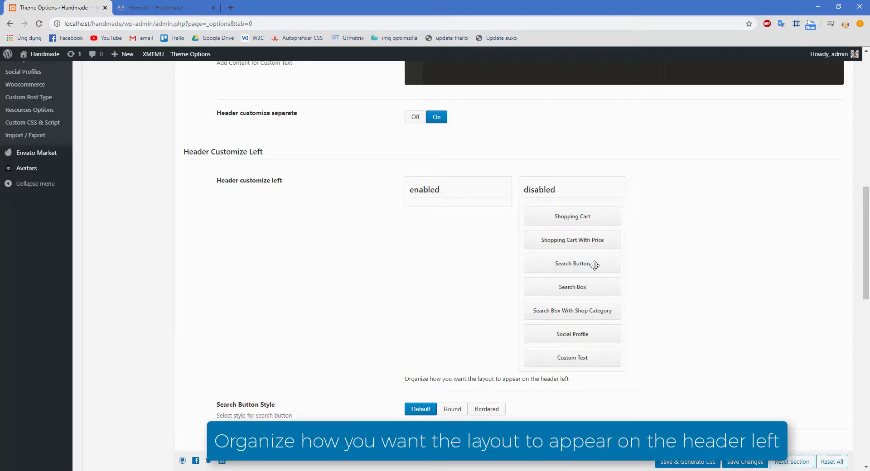
pyautogui.moveTo(594, 265); pyautogui.dragTo(481, 215)
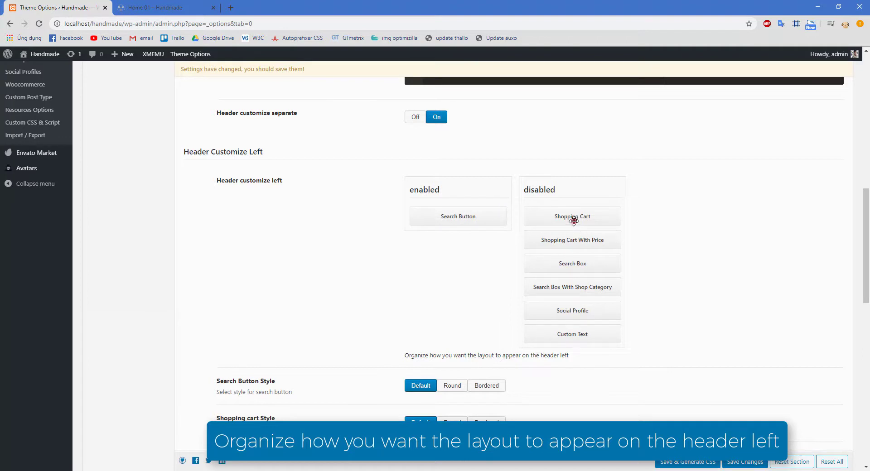
pyautogui.moveTo(574, 221); pyautogui.dragTo(481, 216)
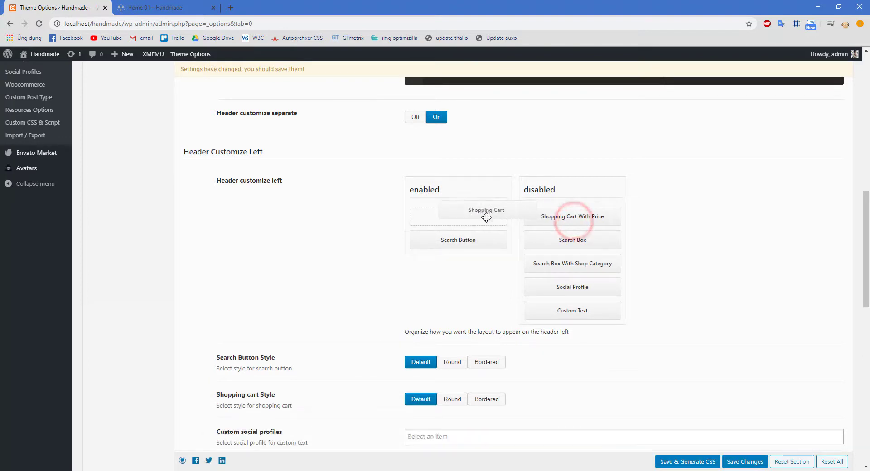
pyautogui.click(691, 462)
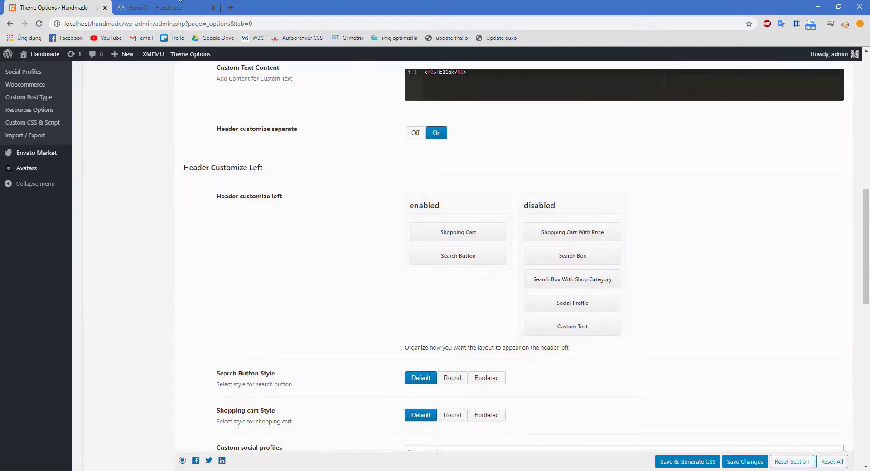
pyautogui.click(149, 7)
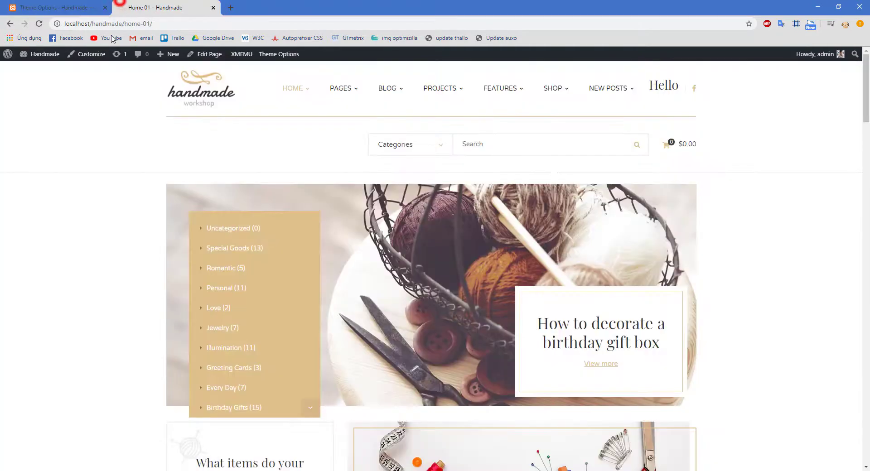
pyautogui.press('F5')
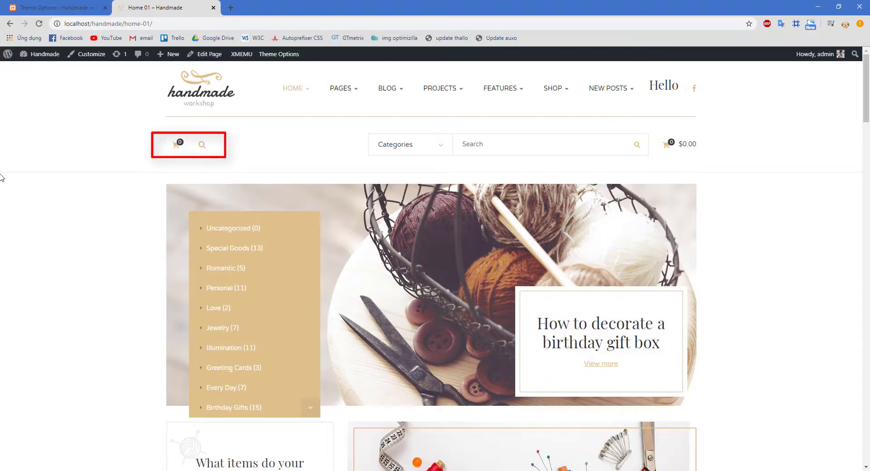
# Step: In header customize right, disable Search Box With Shop Category and Shopping Cart With Price, and enable Search Box above Social Profile
pyautogui.hotkey('ctrl', 'Tab')
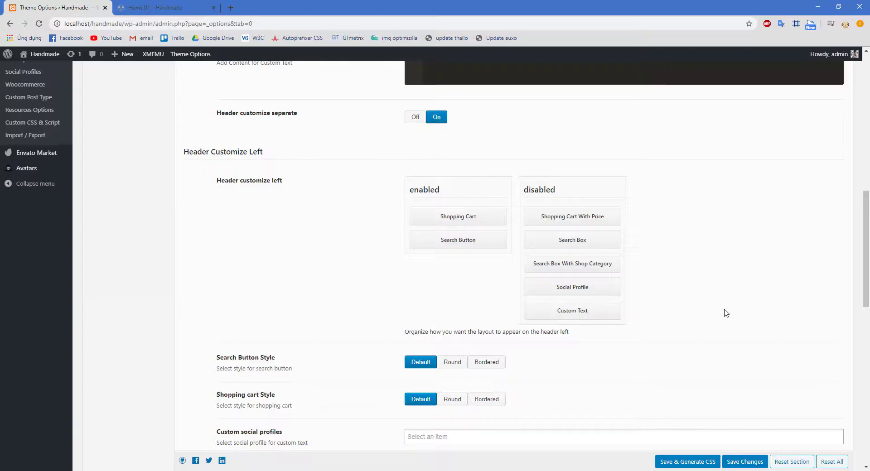
pyautogui.scroll(-2, 726, 313)
pyautogui.scroll(-1, 728, 312)
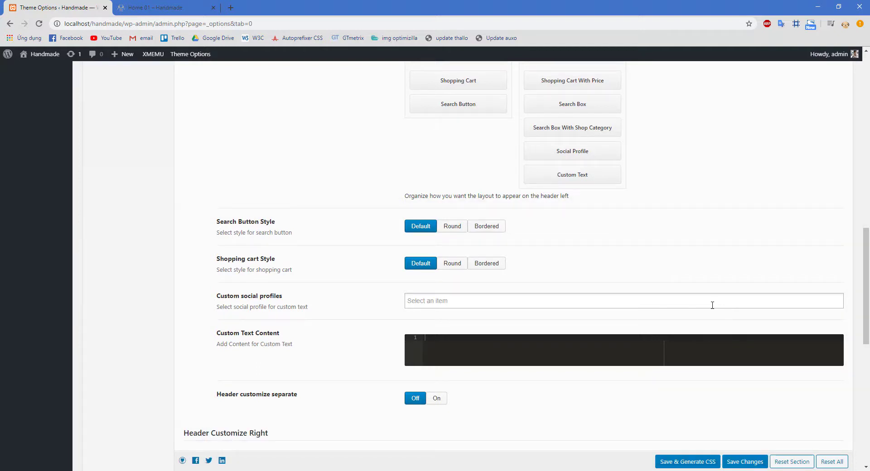
pyautogui.scroll(-6, 712, 305)
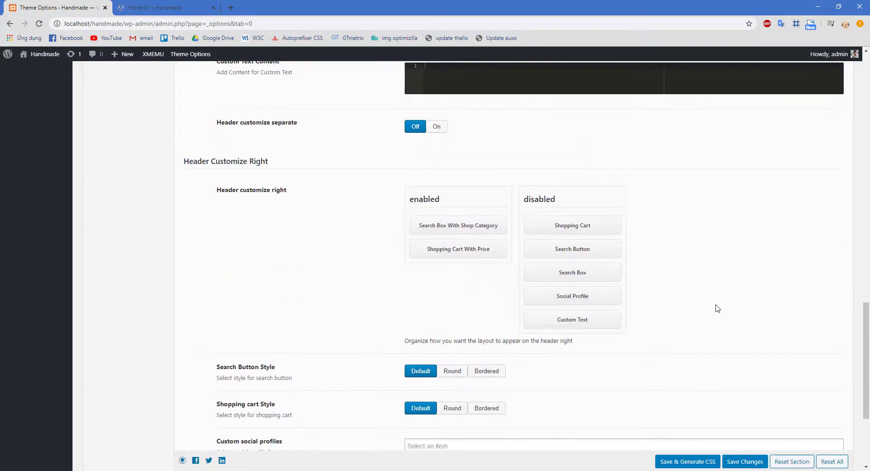
pyautogui.scroll(-1, 718, 309)
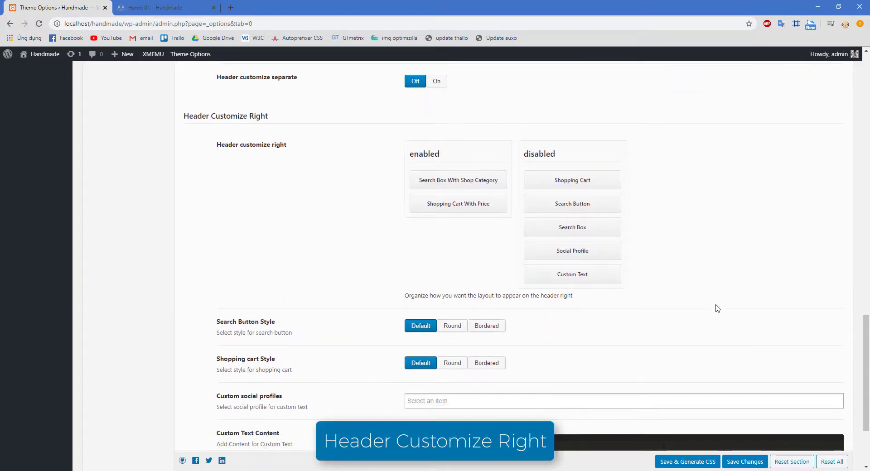
pyautogui.moveTo(438, 180); pyautogui.dragTo(553, 179)
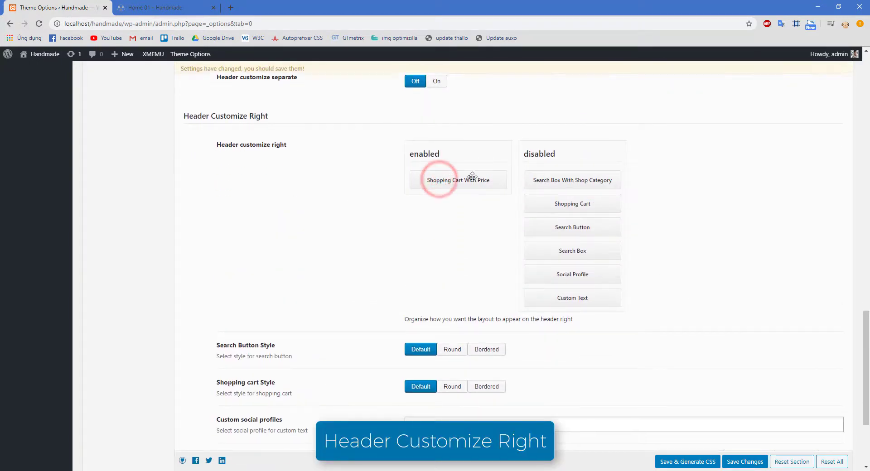
pyautogui.moveTo(472, 176); pyautogui.dragTo(602, 202)
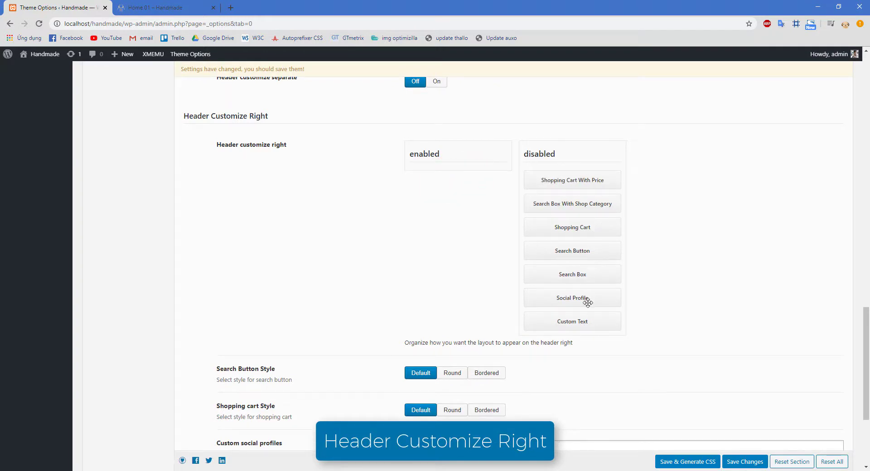
pyautogui.moveTo(588, 303); pyautogui.dragTo(510, 209)
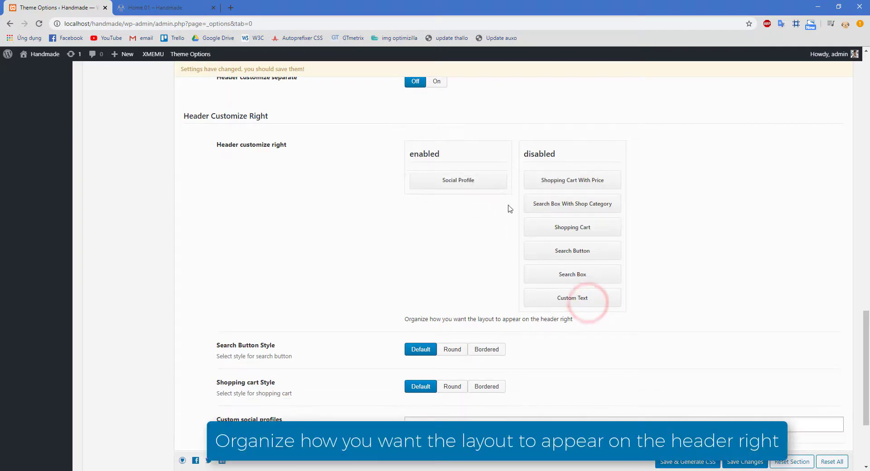
pyautogui.moveTo(593, 275); pyautogui.dragTo(489, 204)
# Step: Save with regenerated CSS, check the right header on the reloaded Home 01 page, and return to the Header Customize Right style settings
pyautogui.click(680, 463)
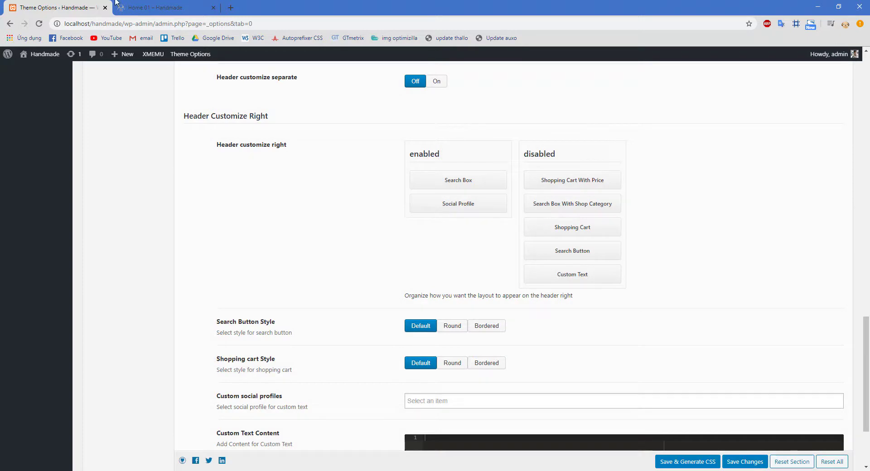
pyautogui.click(116, 4)
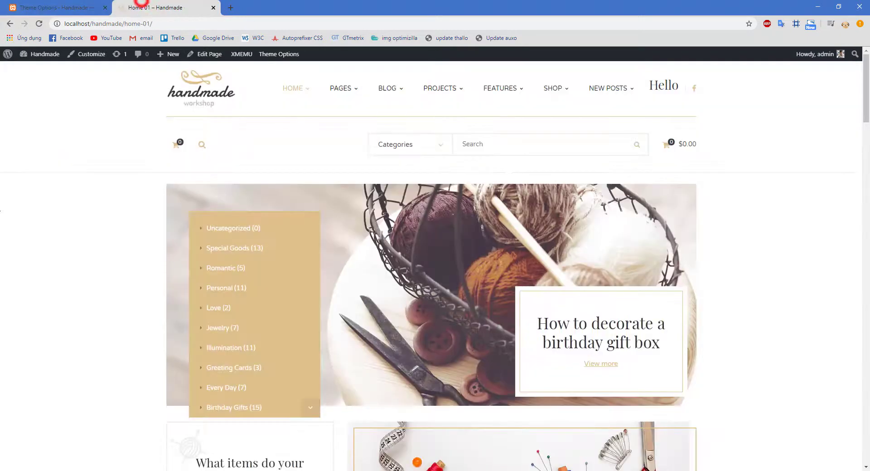
pyautogui.press('F5')
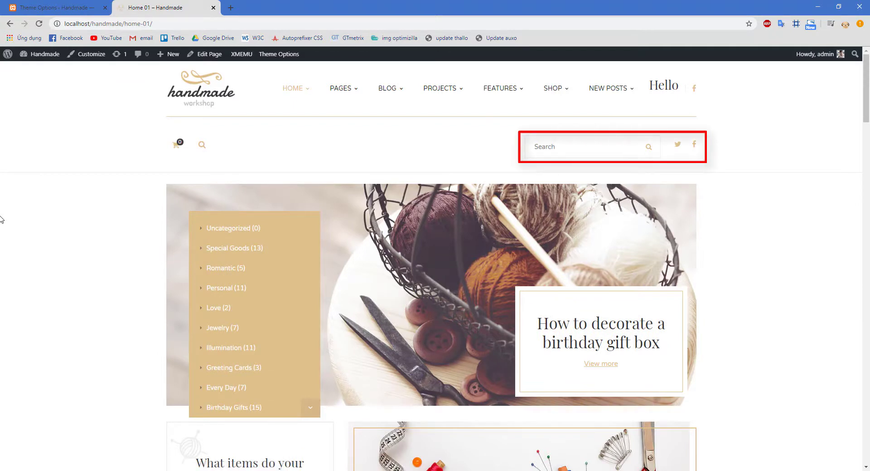
pyautogui.click(54, 3)
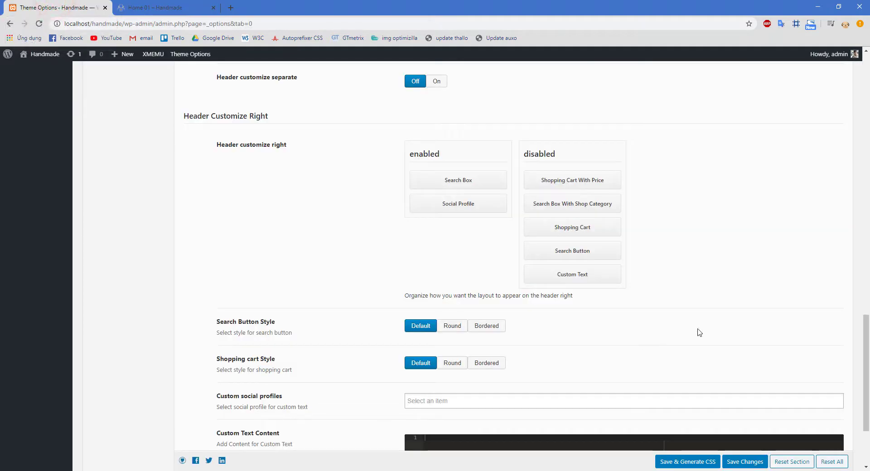
pyautogui.scroll(-3, 699, 331)
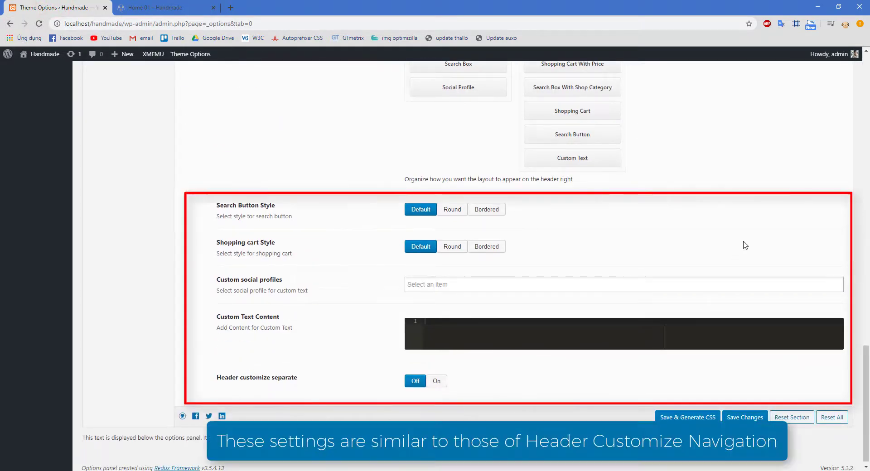